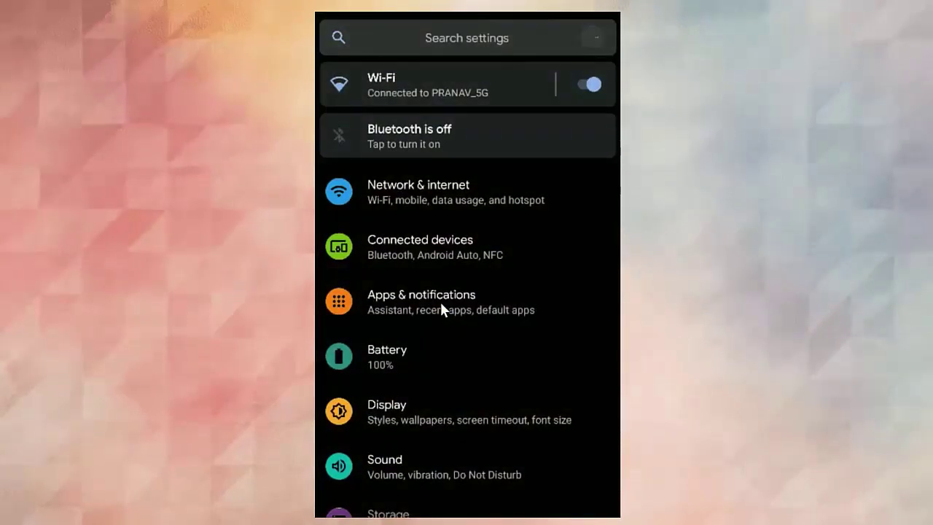
Step: Clear Kite's app storage and cache so both read 0 B
left_click(441, 304)
left_click(374, 128)
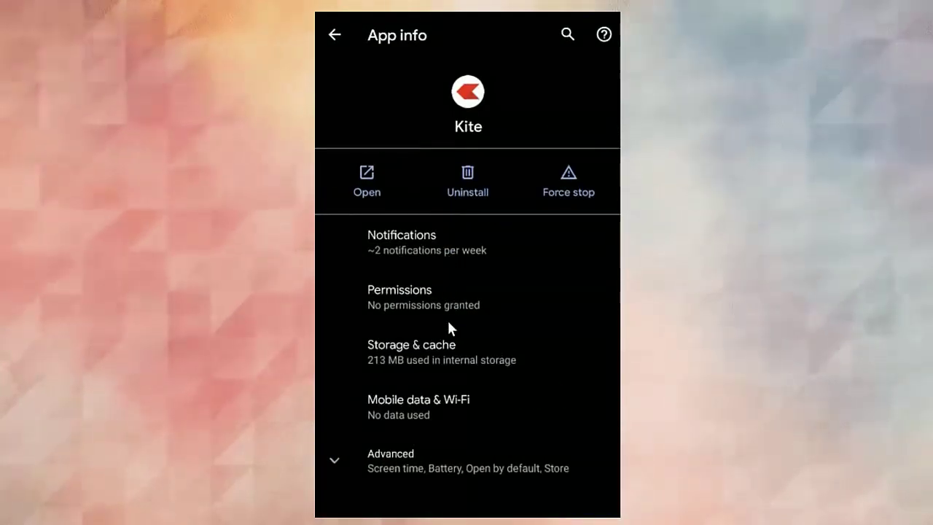
left_click(440, 348)
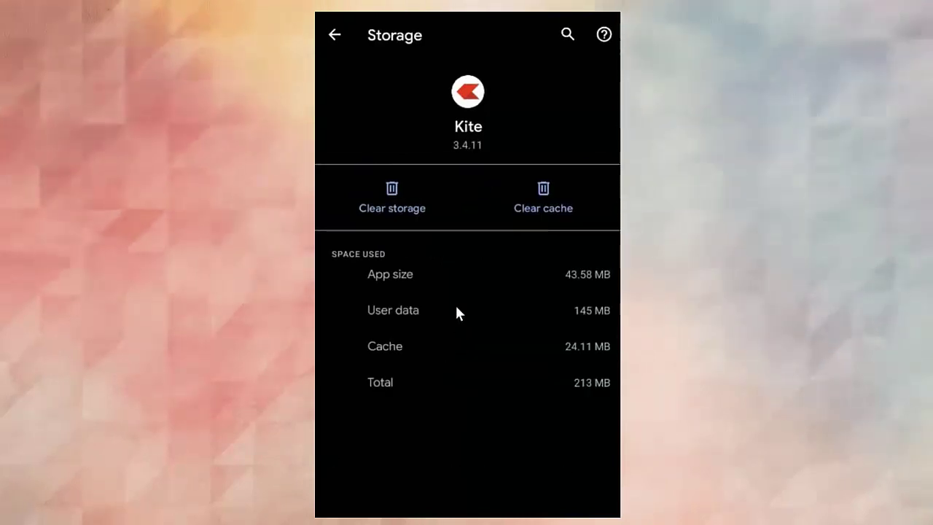
left_click(398, 210)
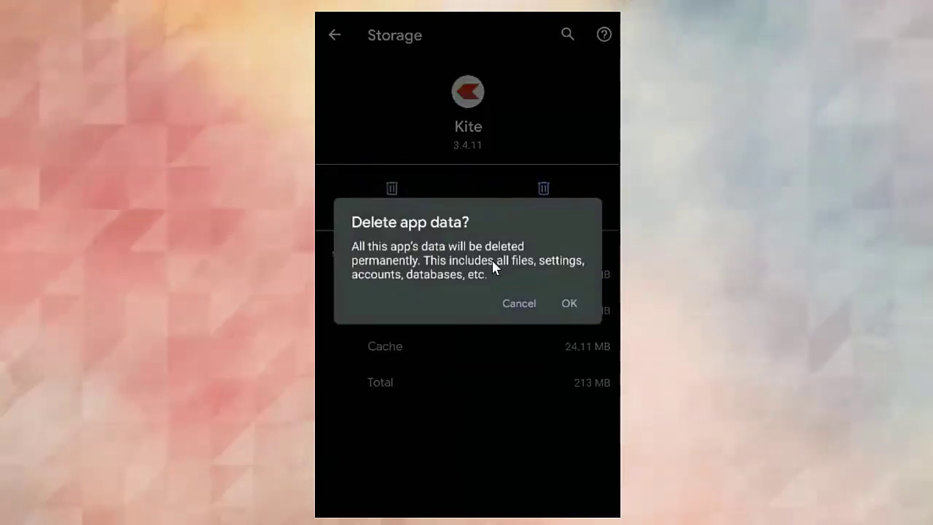
left_click(569, 303)
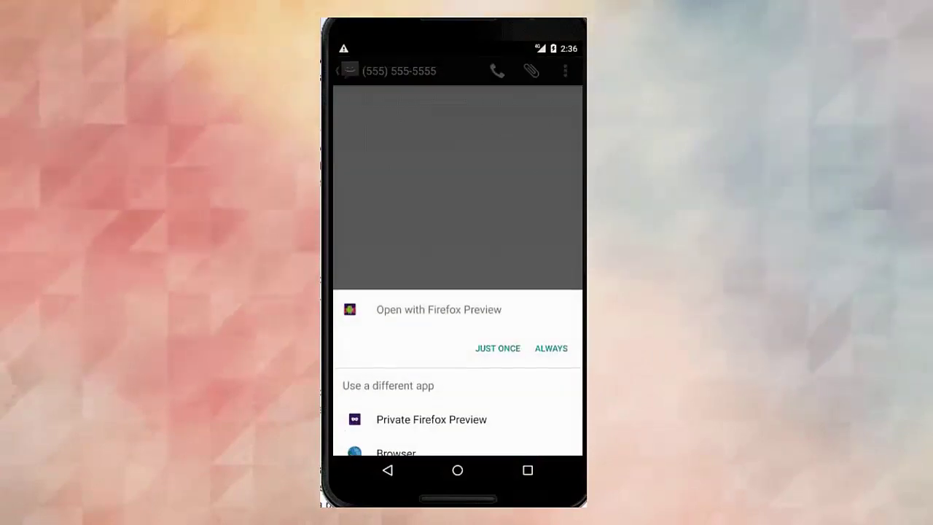
left_click(563, 350)
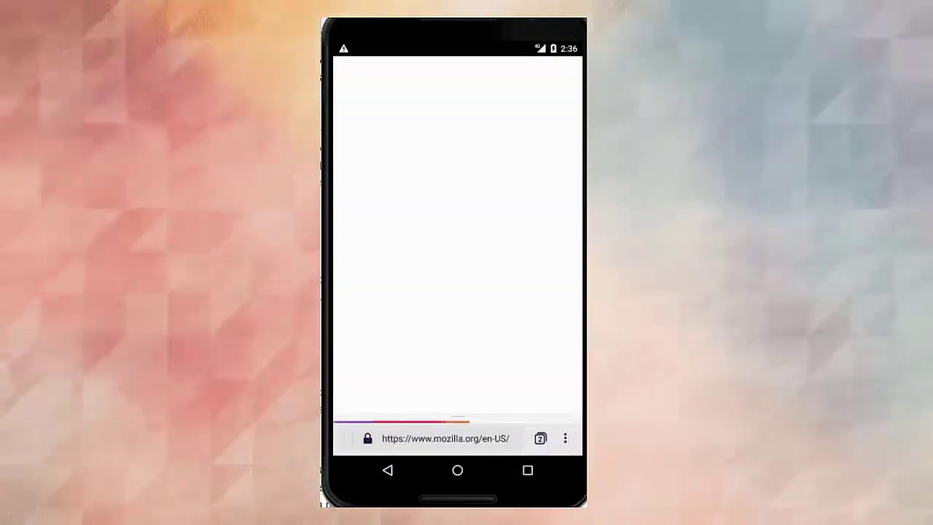
left_click(458, 470)
left_click(407, 428)
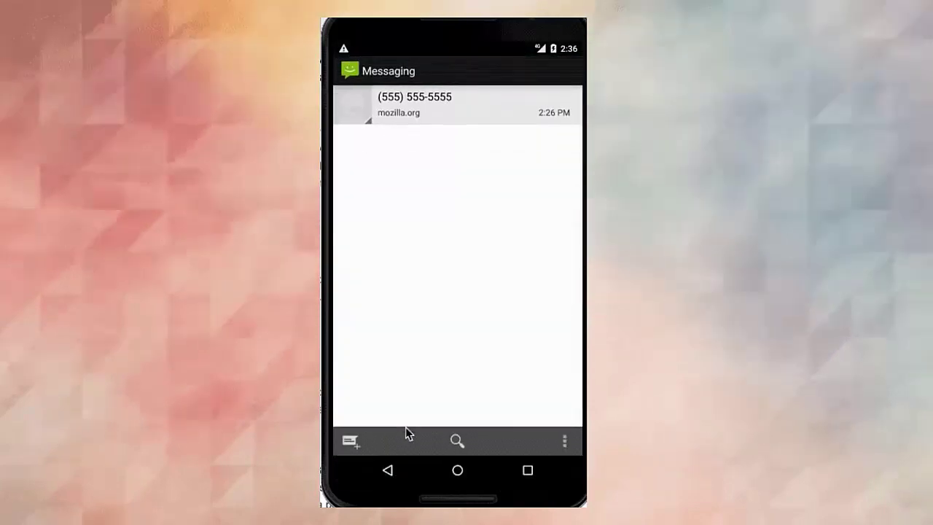
left_click(458, 113)
left_click(530, 393)
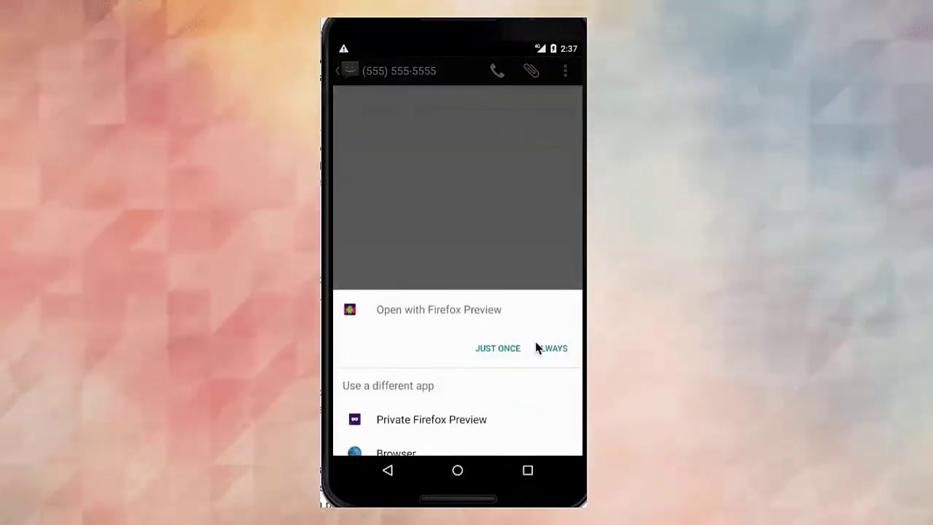
left_click(542, 348)
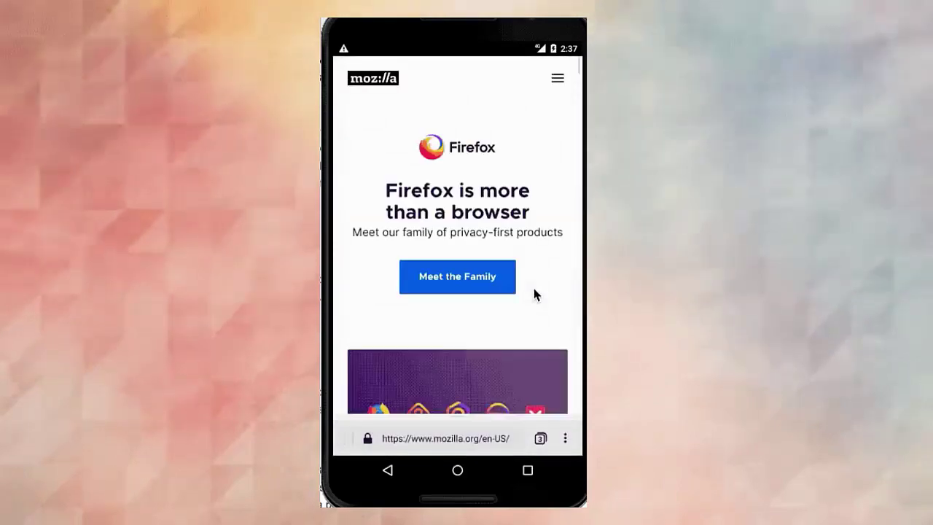
Step: Go to Firefox Preview's 'Set as default browser' settings page
left_click(565, 440)
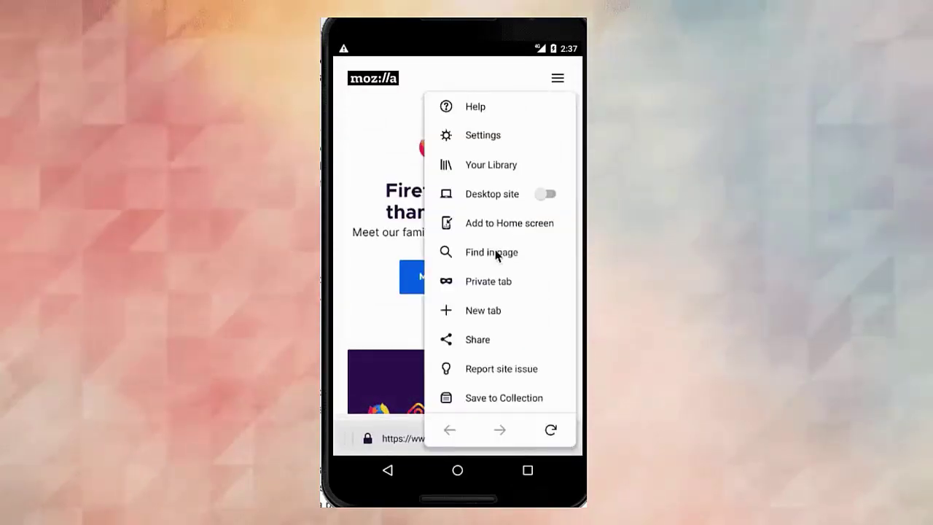
left_click(482, 136)
left_click(455, 328)
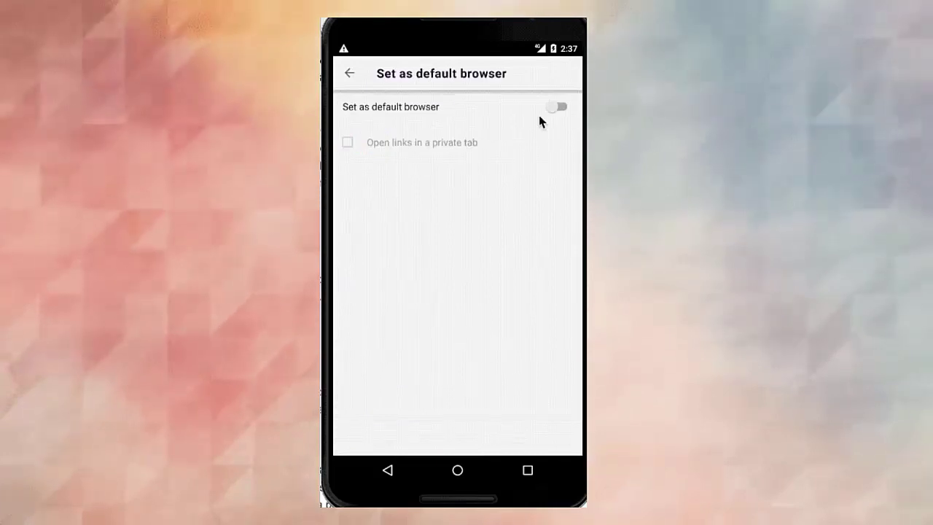